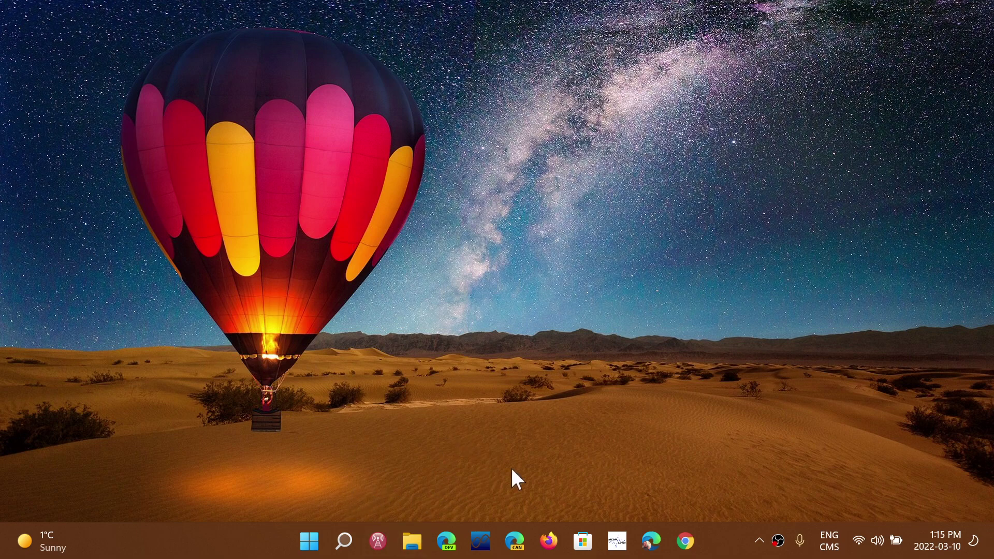
Launch Settings from the Start menu and open the Windows Update page.
click(310, 544)
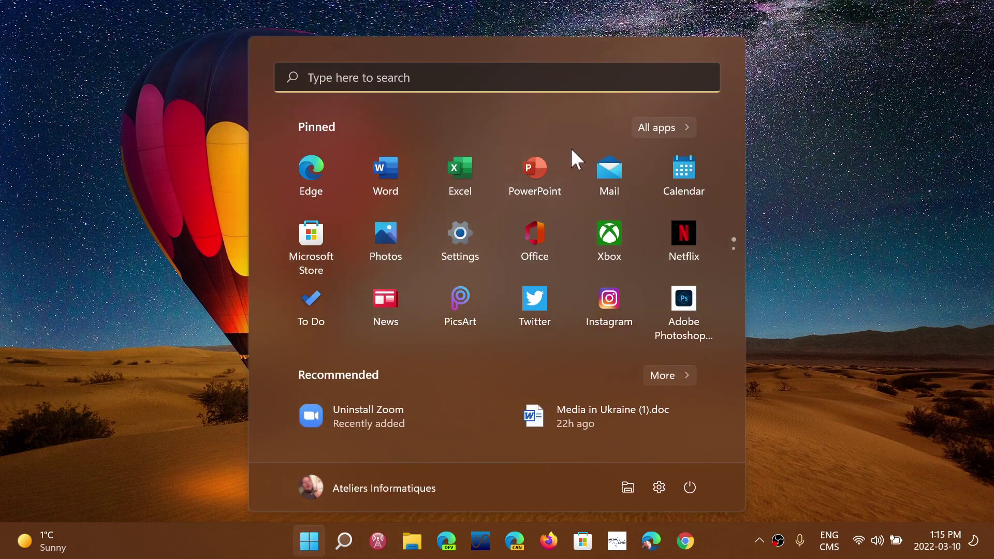
click(452, 230)
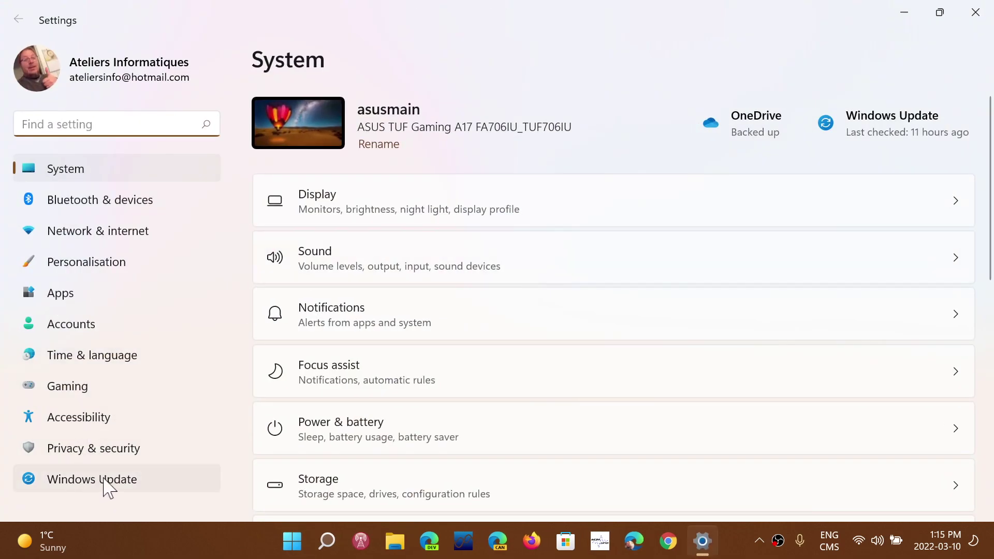
click(104, 480)
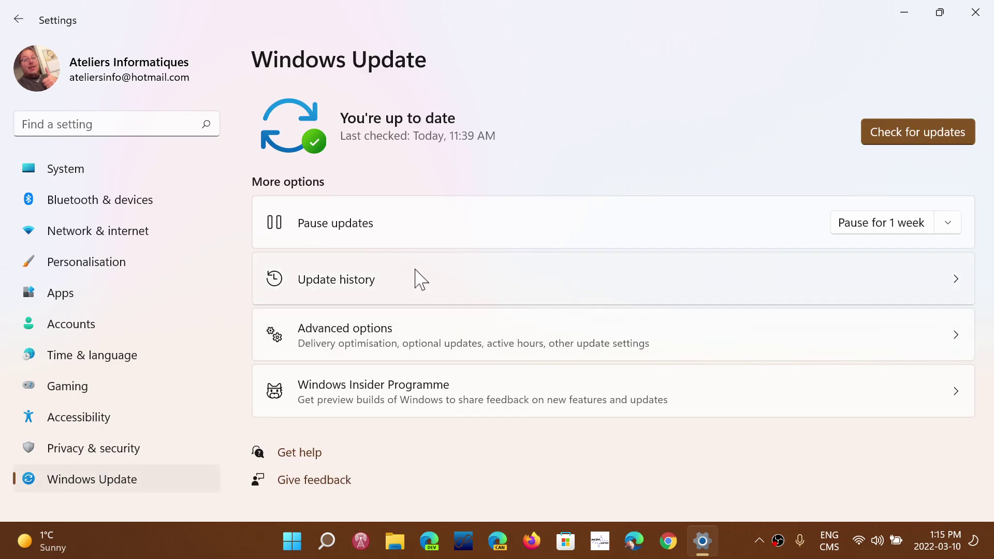
Open Update history to review the recently installed quality updates.
click(419, 280)
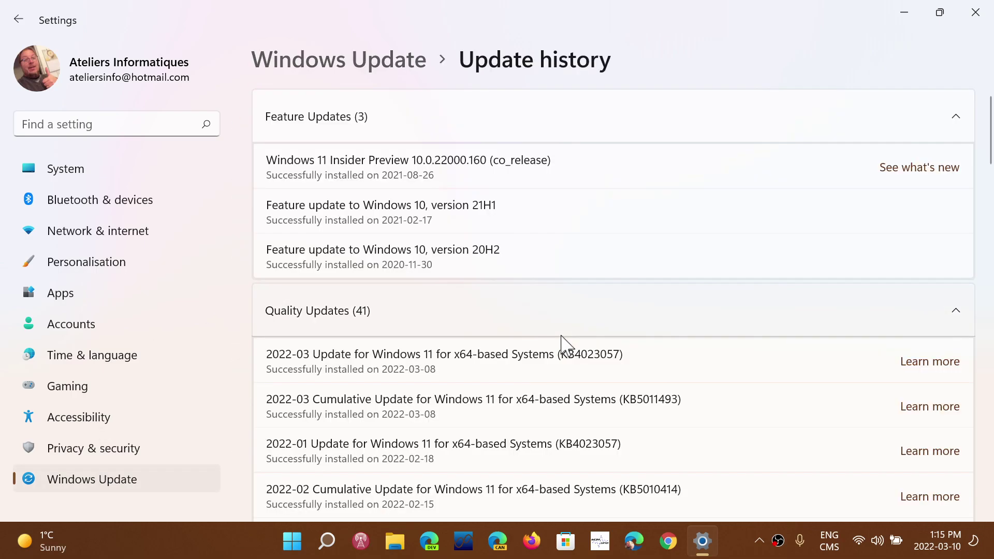
scroll(561, 342, down, 4)
scroll(562, 338, down, 1)
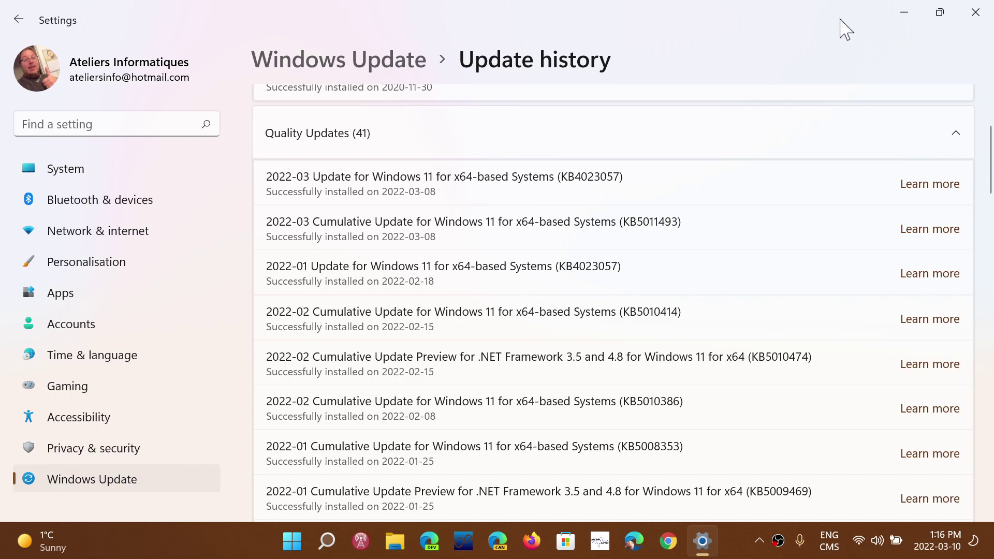
click(975, 11)
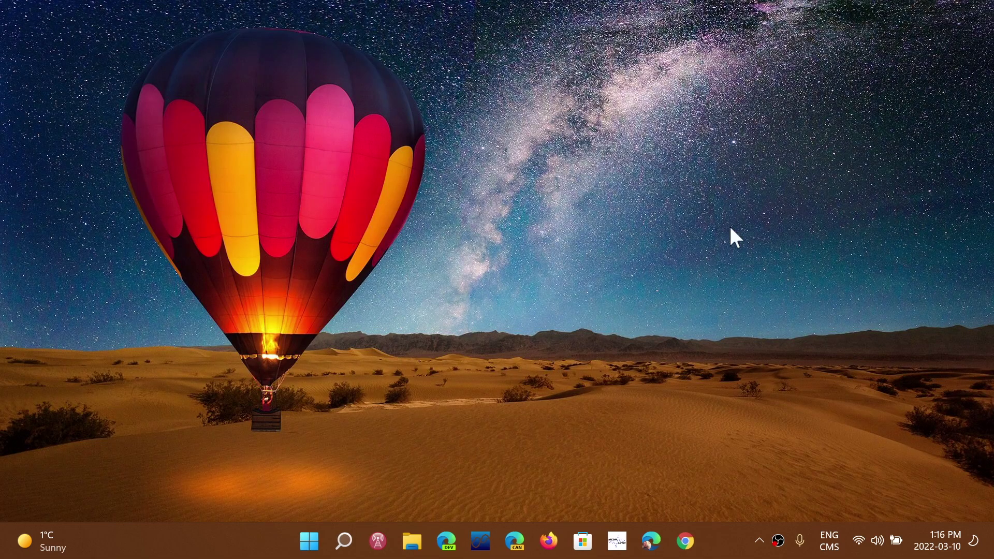